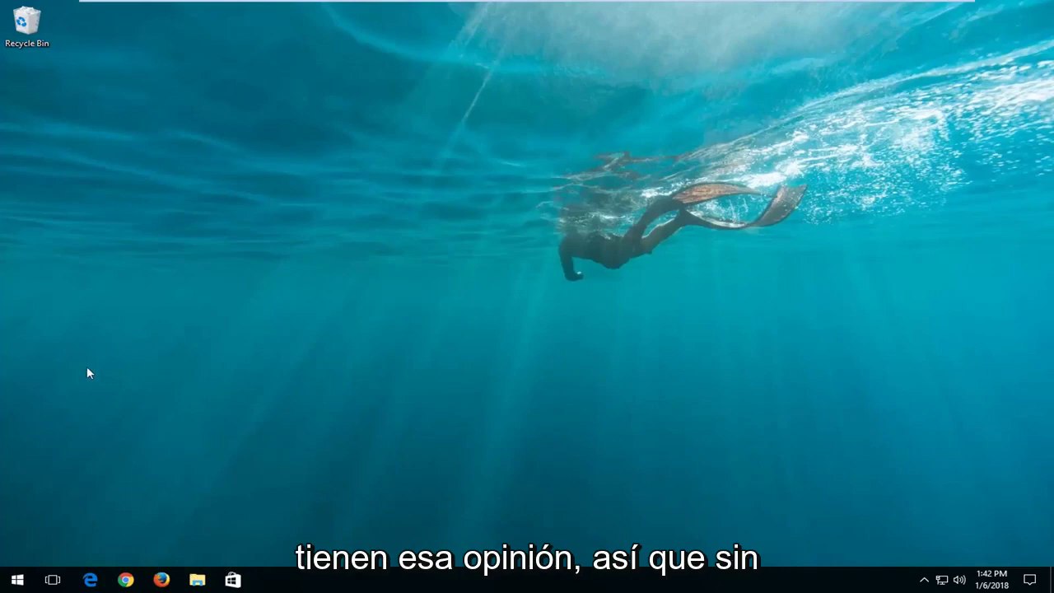
- Find regedit and run it as administrator, allowing it to make changes to the device
{"action": "left_click", "coordinate": [5, 585]}
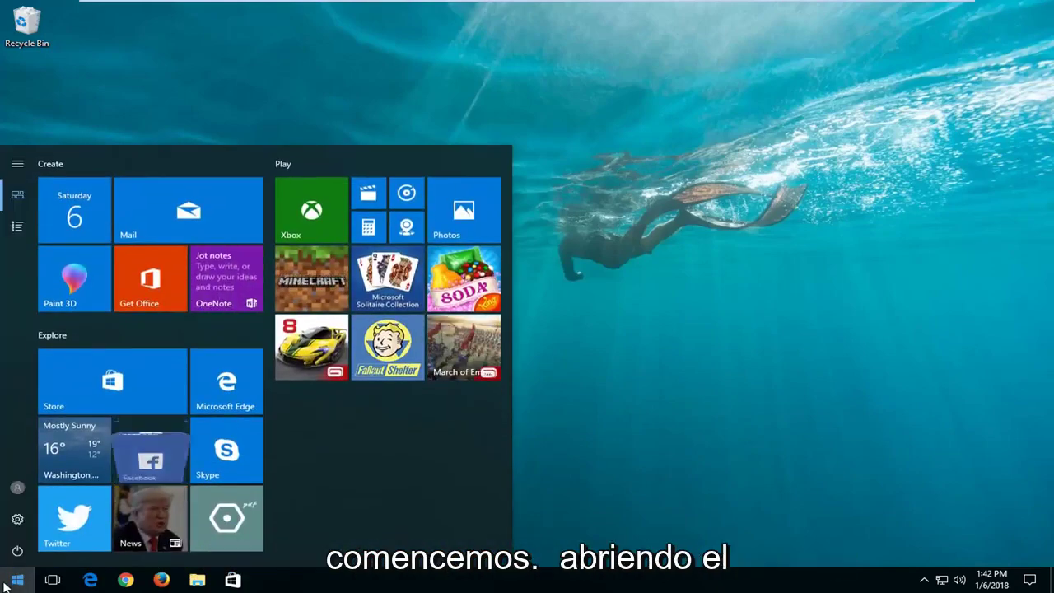
{"action": "type", "text": "regedit"}
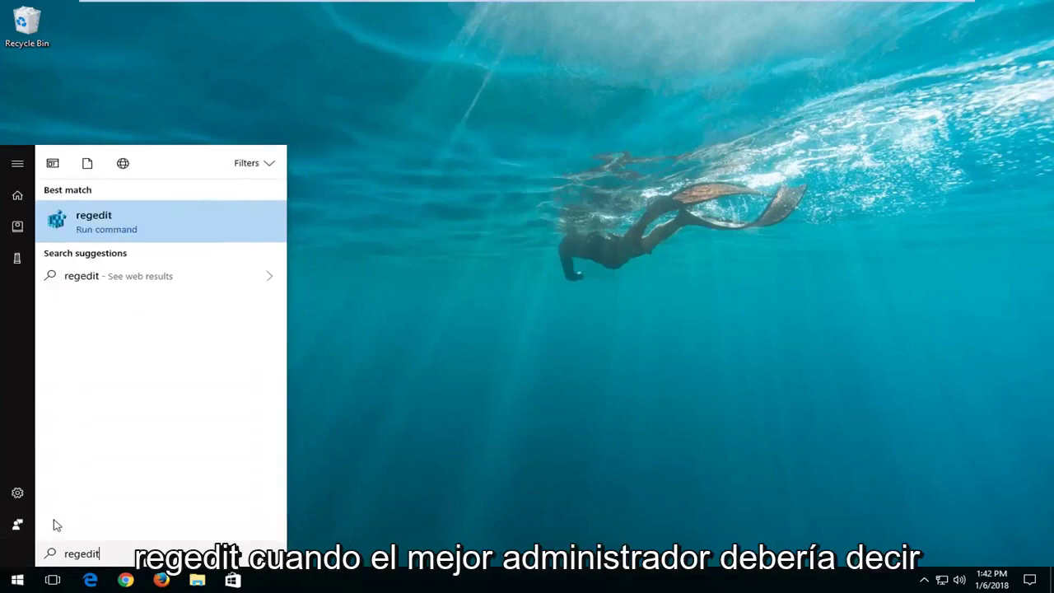
{"action": "right_click", "coordinate": [77, 225]}
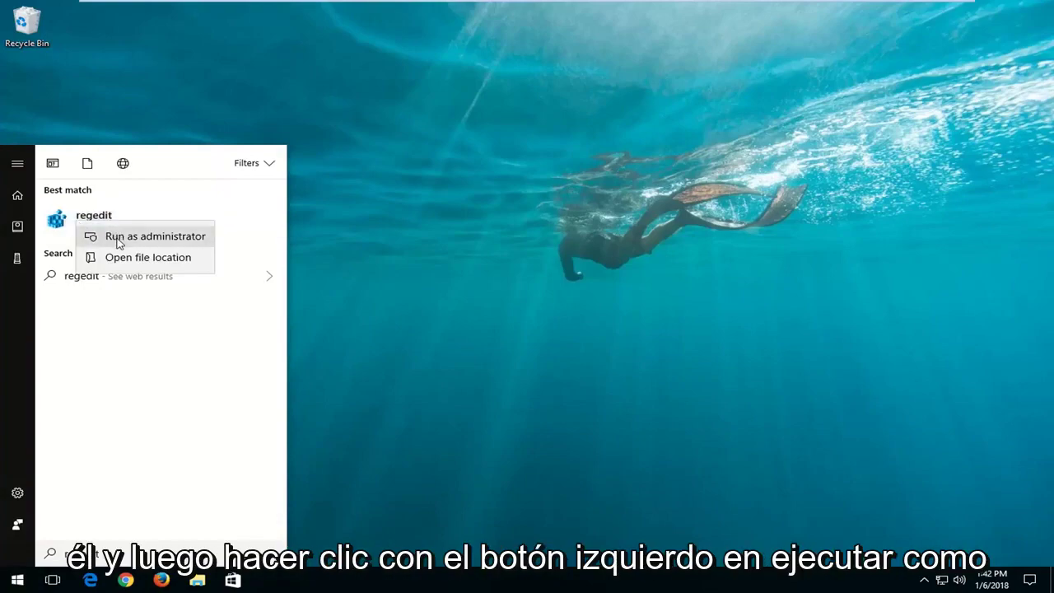
{"action": "left_click", "coordinate": [117, 238]}
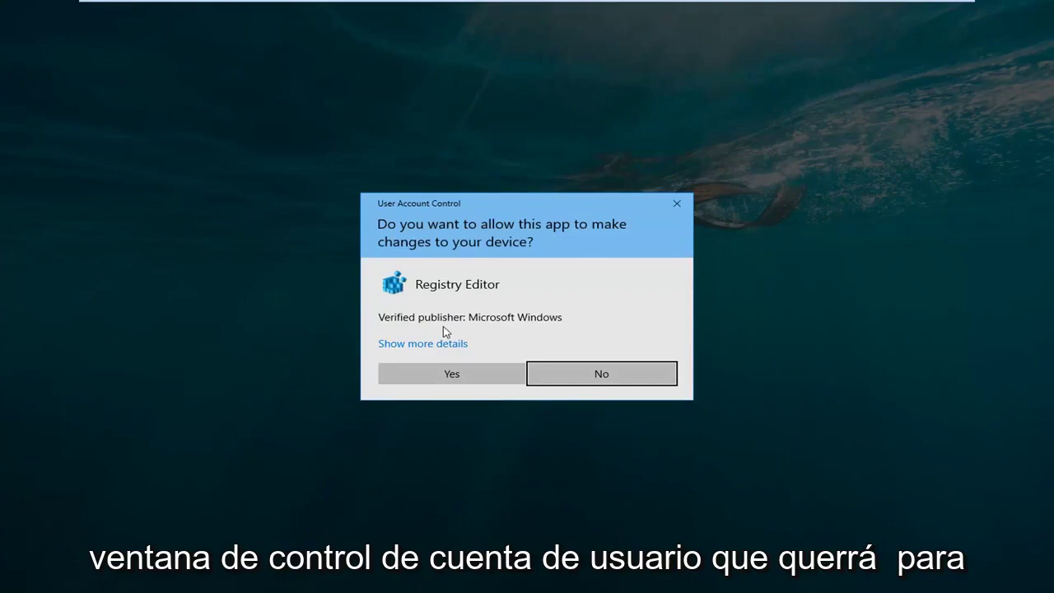
{"action": "left_click", "coordinate": [441, 375]}
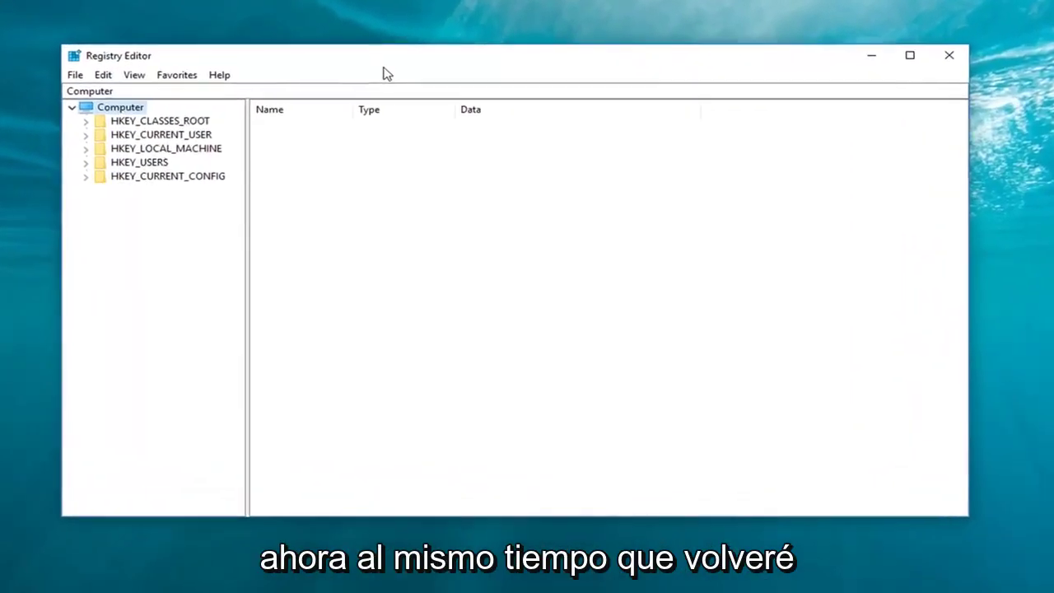
- Search for services and open the Services desktop app
{"action": "key", "text": "super"}
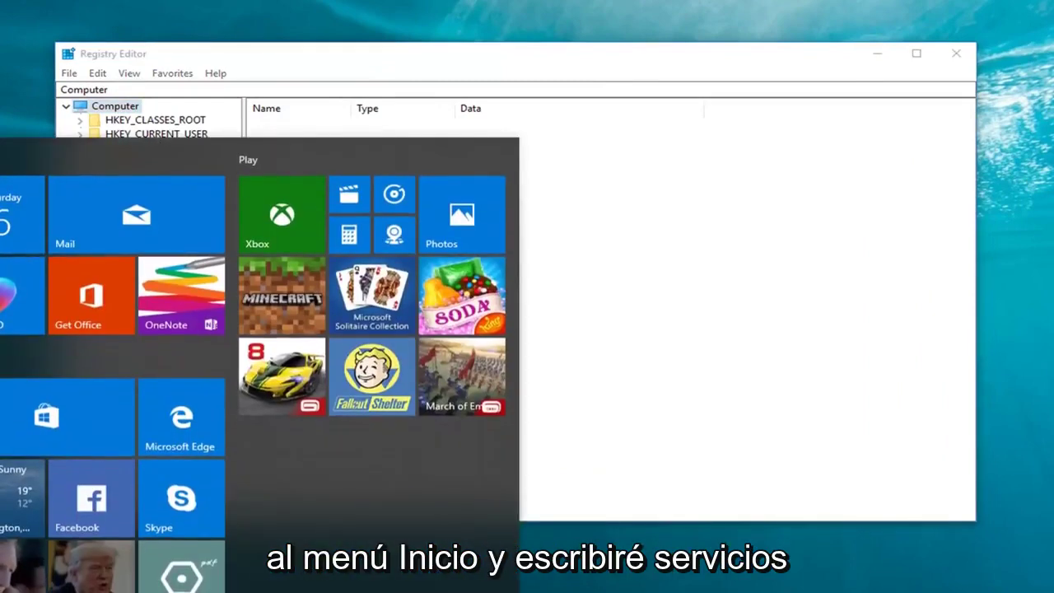
{"action": "type", "text": "services"}
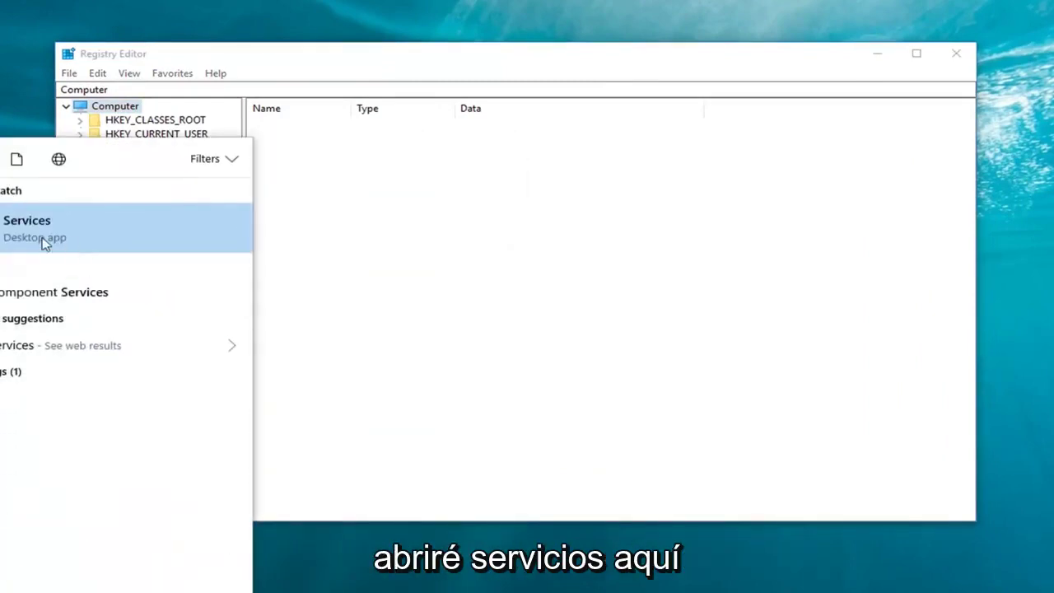
{"action": "left_click", "coordinate": [42, 238]}
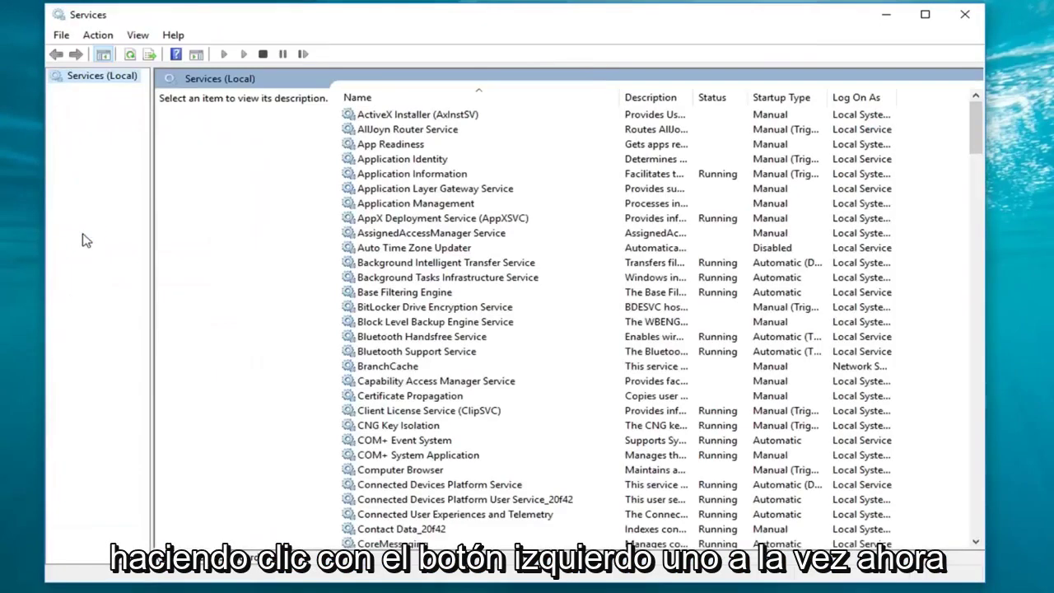
- Stop the Superfetch service through its properties, accept the dialog and close the Services window
{"action": "left_click_drag", "start_coordinate": [970, 124], "coordinate": [976, 372]}
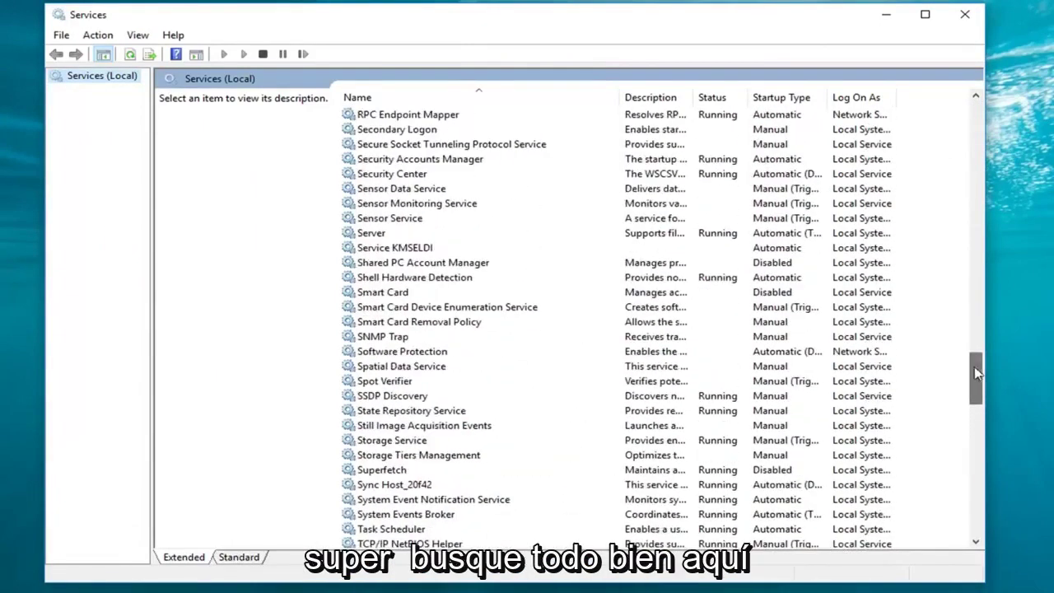
{"action": "left_click", "coordinate": [412, 145]}
{"action": "scroll", "coordinate": [371, 329], "scroll_direction": "up", "scroll_amount": 2}
{"action": "scroll", "coordinate": [371, 406], "scroll_direction": "down", "scroll_amount": 3}
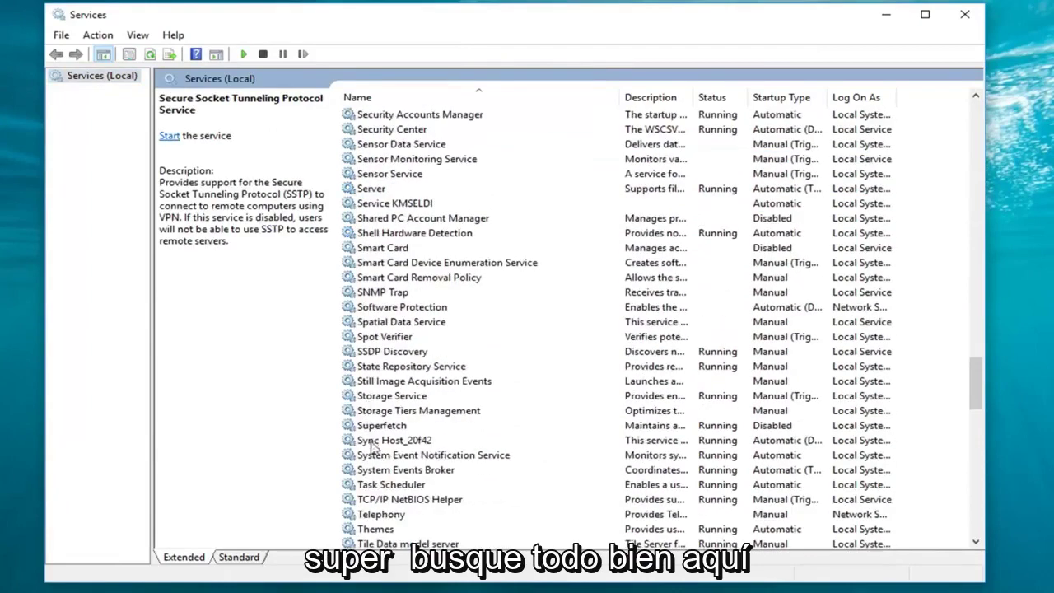
{"action": "scroll", "coordinate": [375, 445], "scroll_direction": "down", "scroll_amount": 2}
{"action": "left_click", "coordinate": [384, 339]}
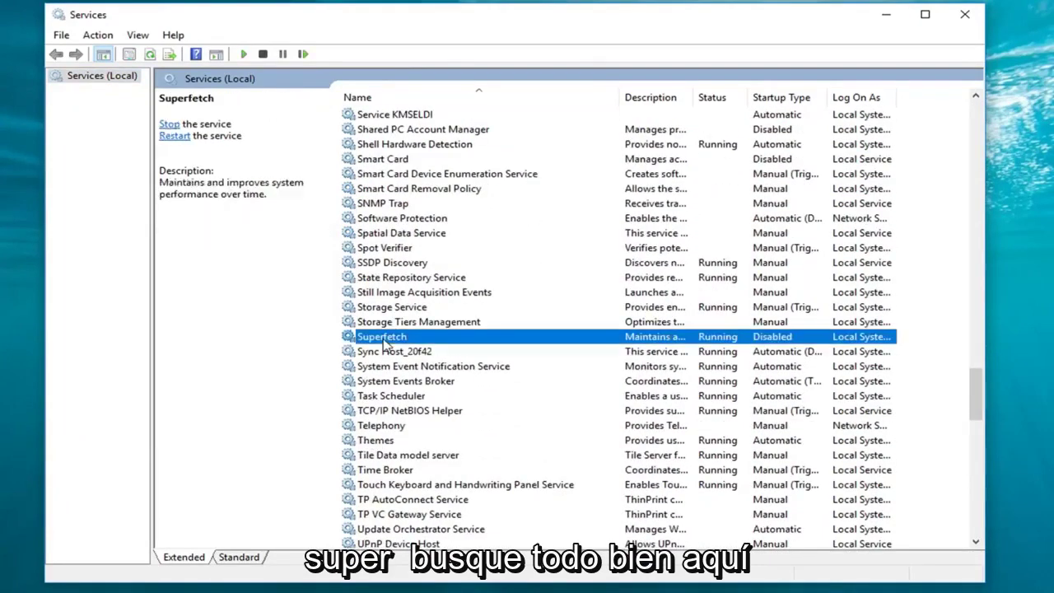
{"action": "double_click", "coordinate": [384, 339]}
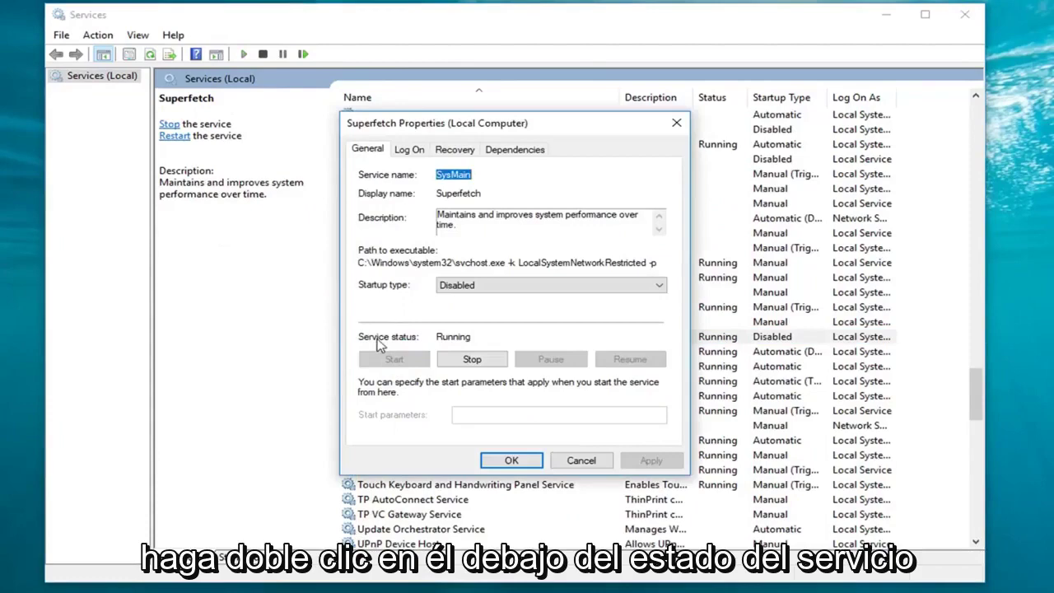
{"action": "left_click", "coordinate": [474, 363]}
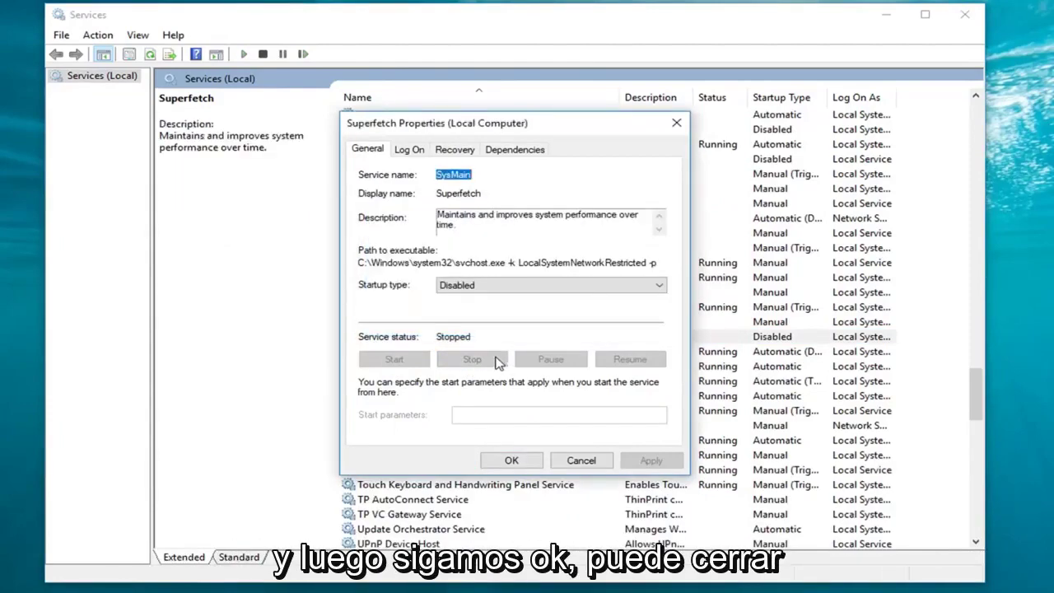
{"action": "left_click", "coordinate": [510, 459]}
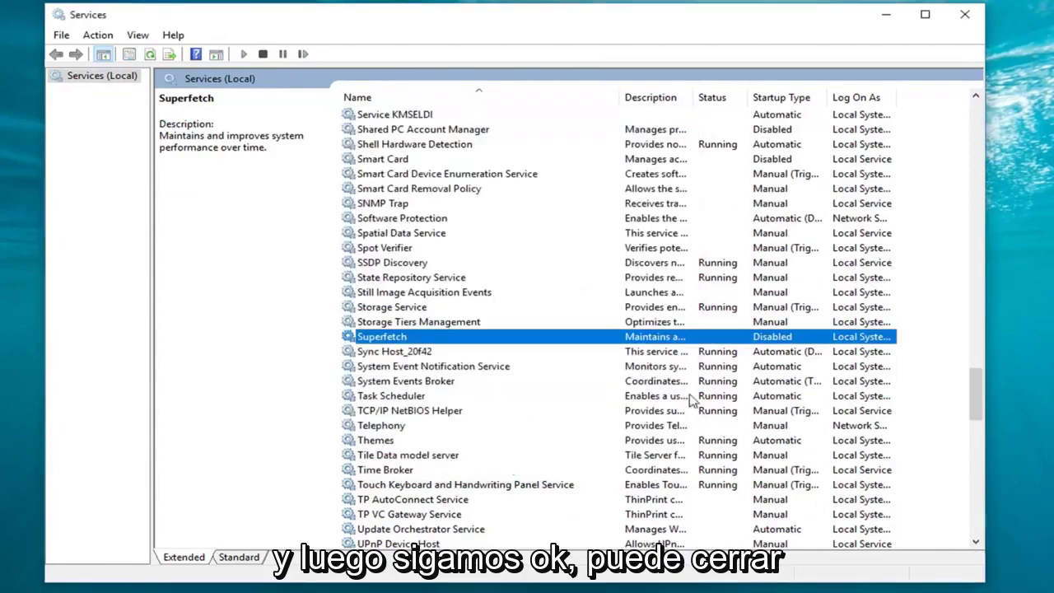
{"action": "left_click", "coordinate": [961, 15]}
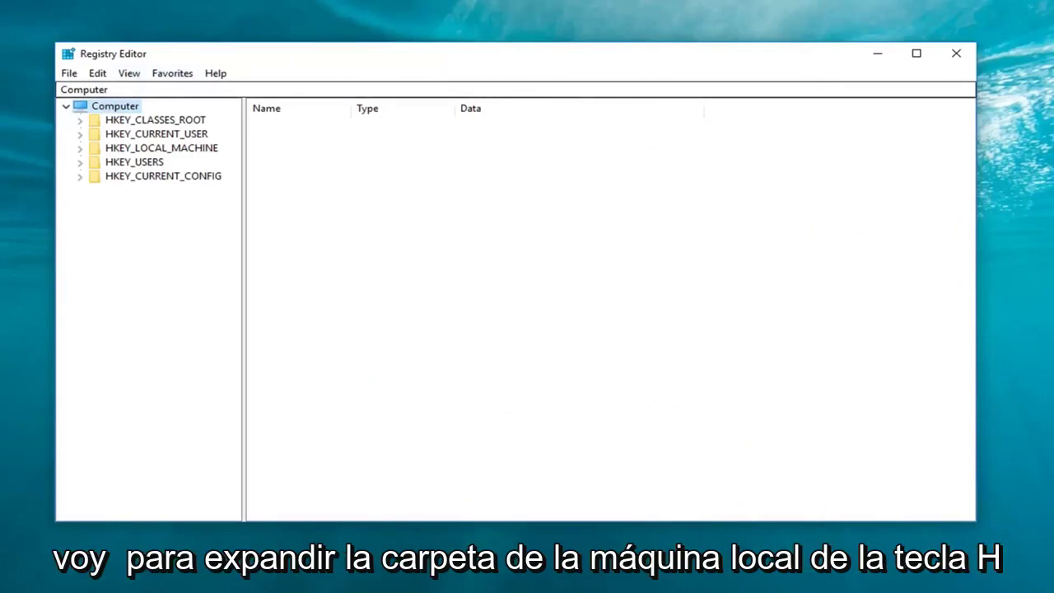
- Expand HKEY_LOCAL_MACHINE\SYSTEM\CurrentControlSet\Control in the Registry Editor and widen the key tree to show full key names
{"action": "left_click", "coordinate": [81, 150]}
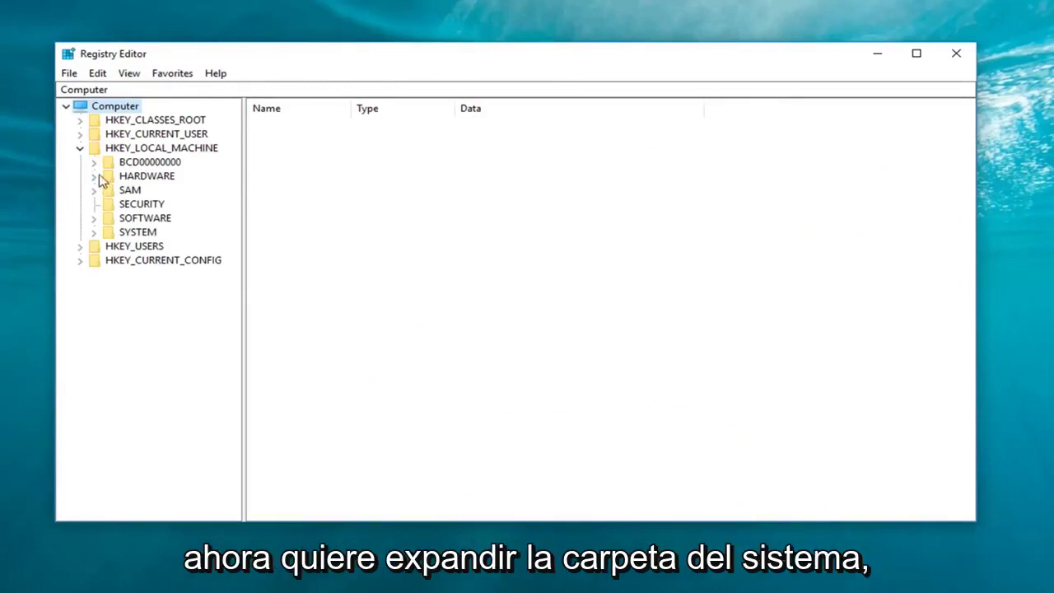
{"action": "left_click", "coordinate": [96, 234]}
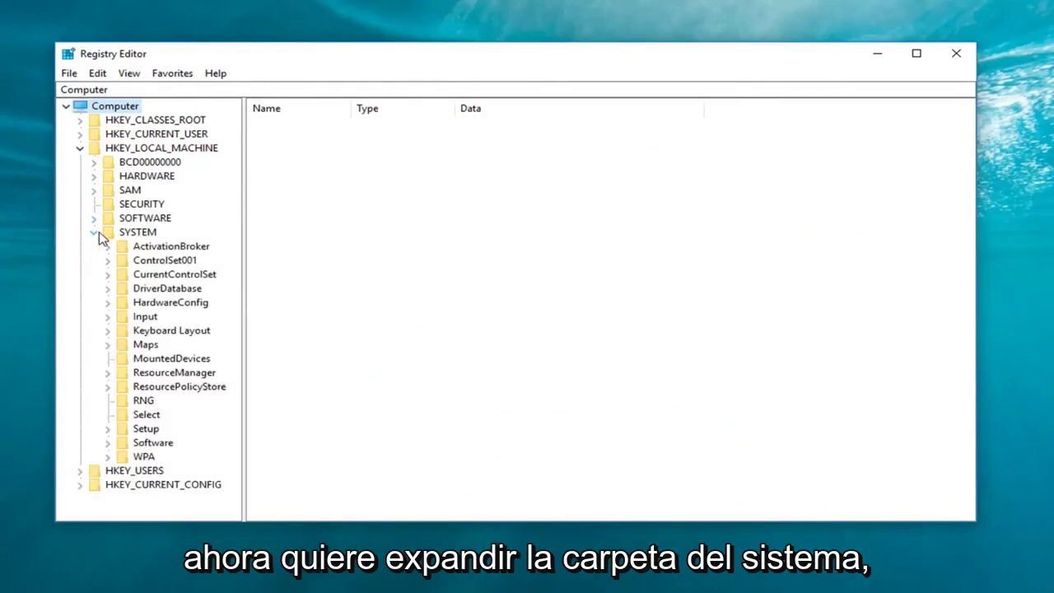
{"action": "left_click", "coordinate": [107, 275]}
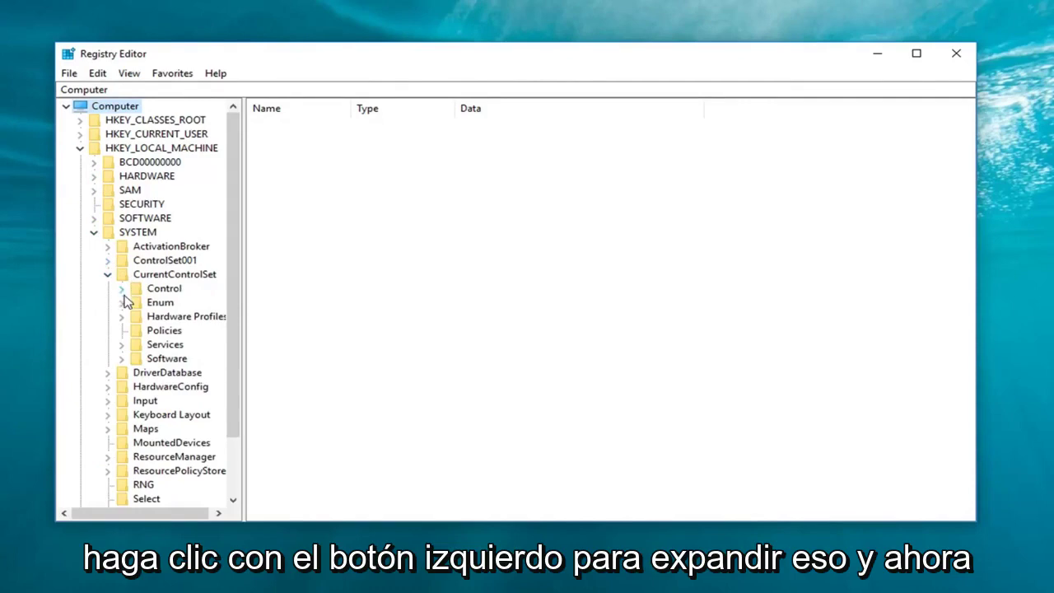
{"action": "left_click", "coordinate": [122, 290]}
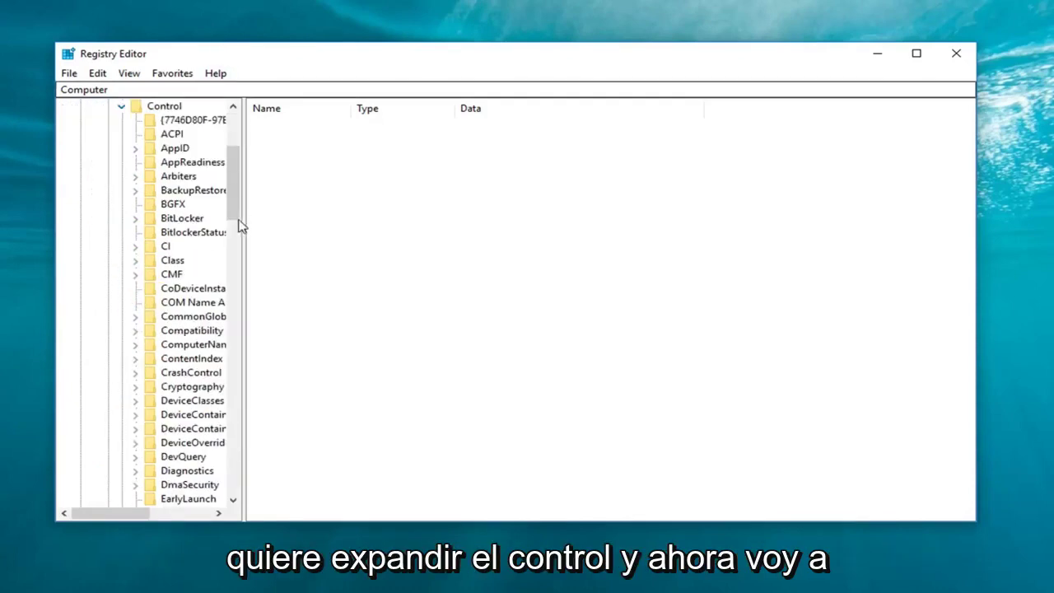
{"action": "left_click_drag", "start_coordinate": [243, 118], "coordinate": [392, 152]}
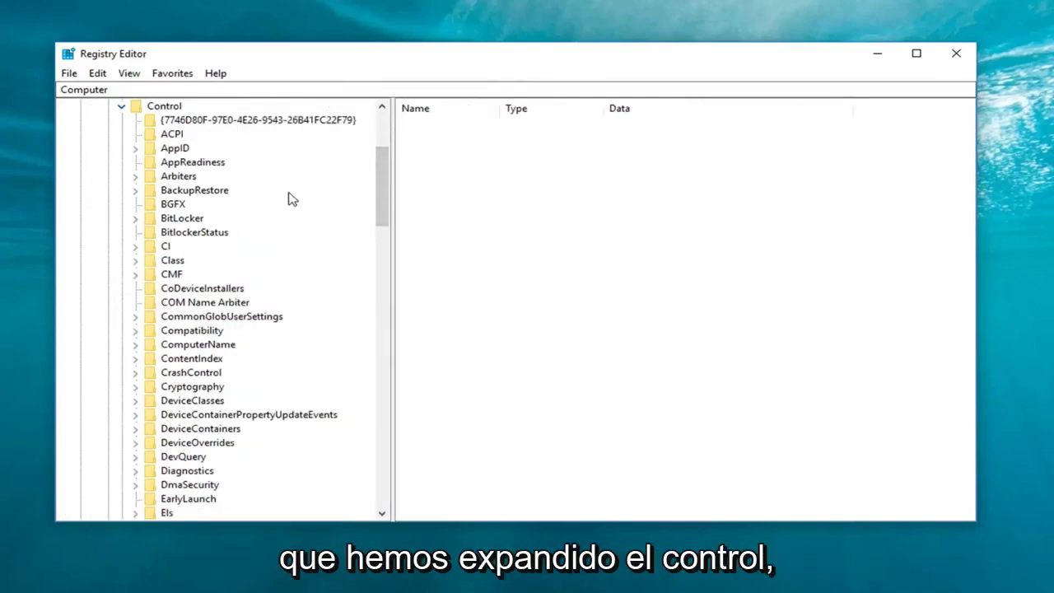
- Select the Session Manager key under Control and expand it
{"action": "scroll", "coordinate": [271, 247], "scroll_direction": "down", "scroll_amount": 3}
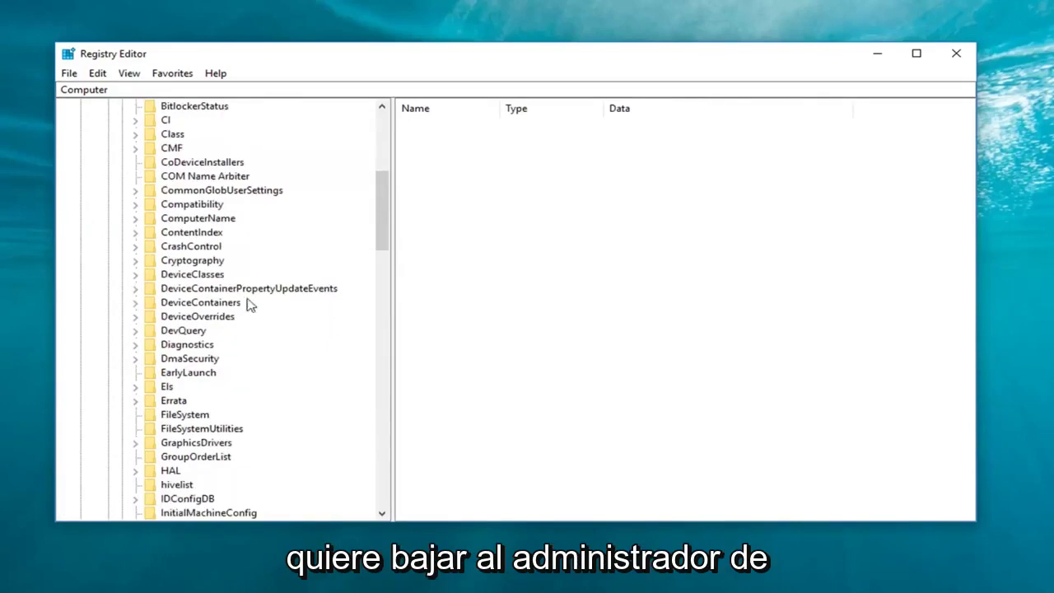
{"action": "scroll", "coordinate": [239, 325], "scroll_direction": "down", "scroll_amount": 17}
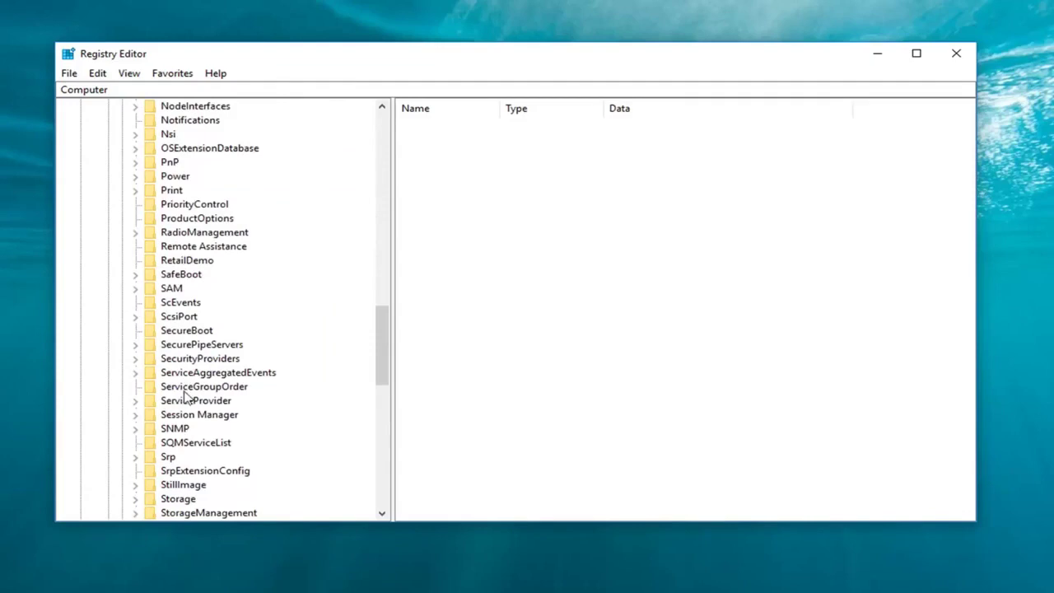
{"action": "left_click", "coordinate": [185, 415]}
{"action": "scroll", "coordinate": [184, 415], "scroll_direction": "down", "scroll_amount": 3}
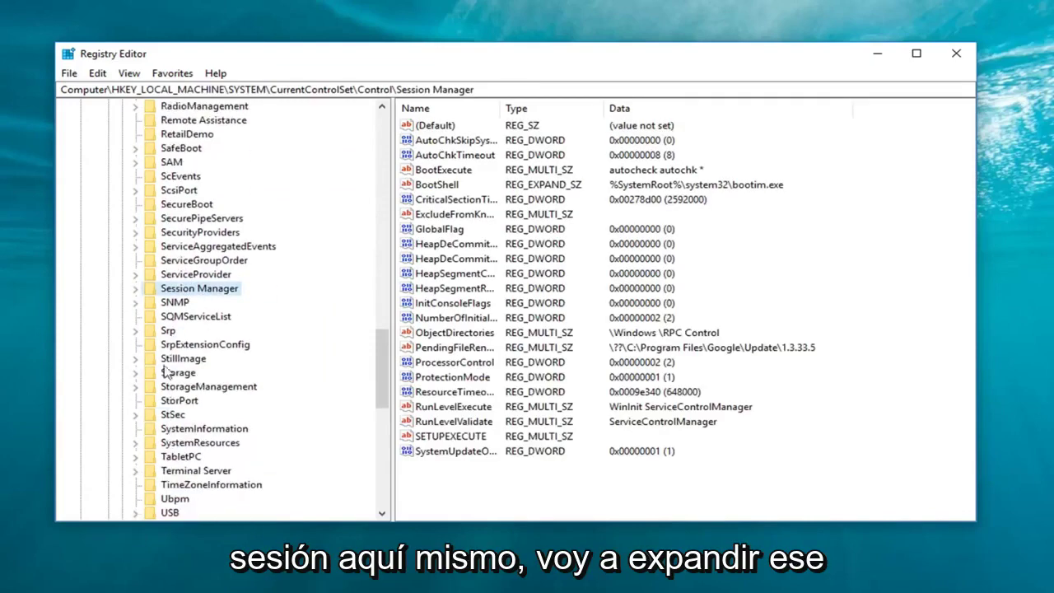
{"action": "left_click", "coordinate": [136, 289]}
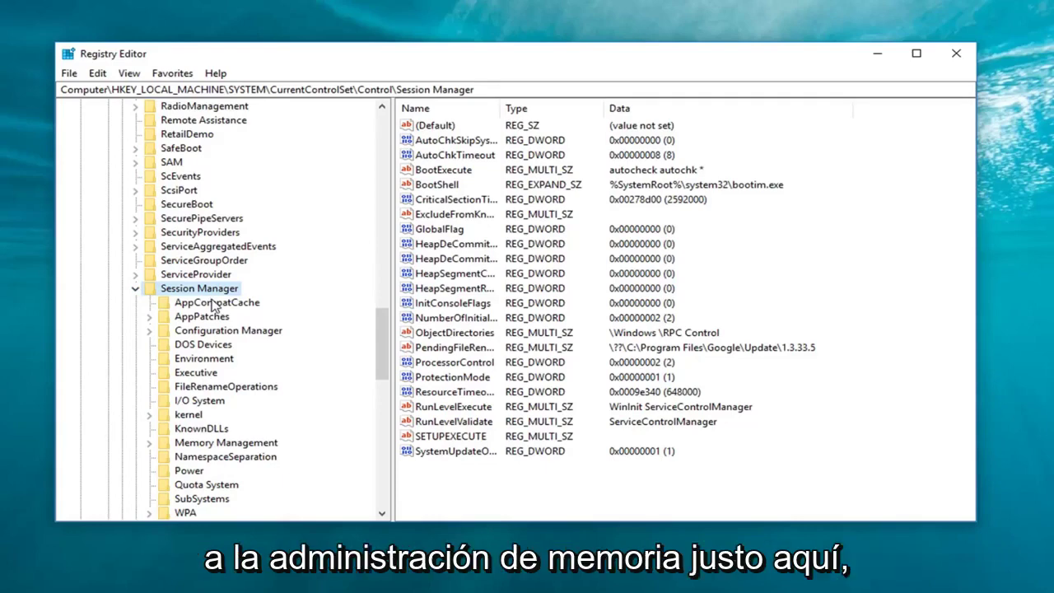
- Expand Memory Management under Session Manager, open its PrefetchParameters key and widen the Name column of the values
{"action": "scroll", "coordinate": [215, 306], "scroll_direction": "down", "scroll_amount": 2}
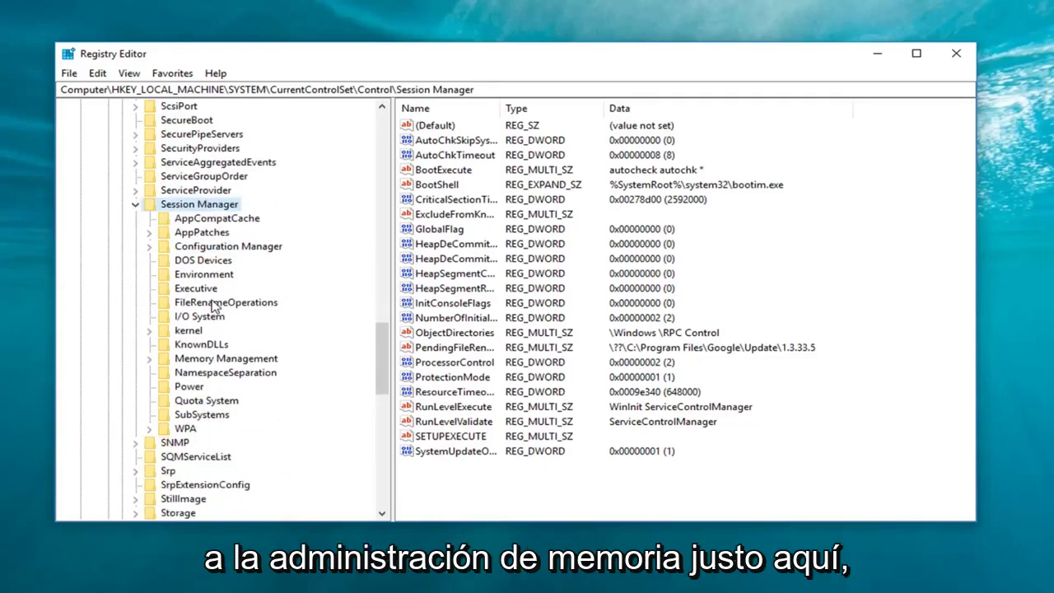
{"action": "left_click", "coordinate": [216, 349]}
{"action": "left_click", "coordinate": [188, 359]}
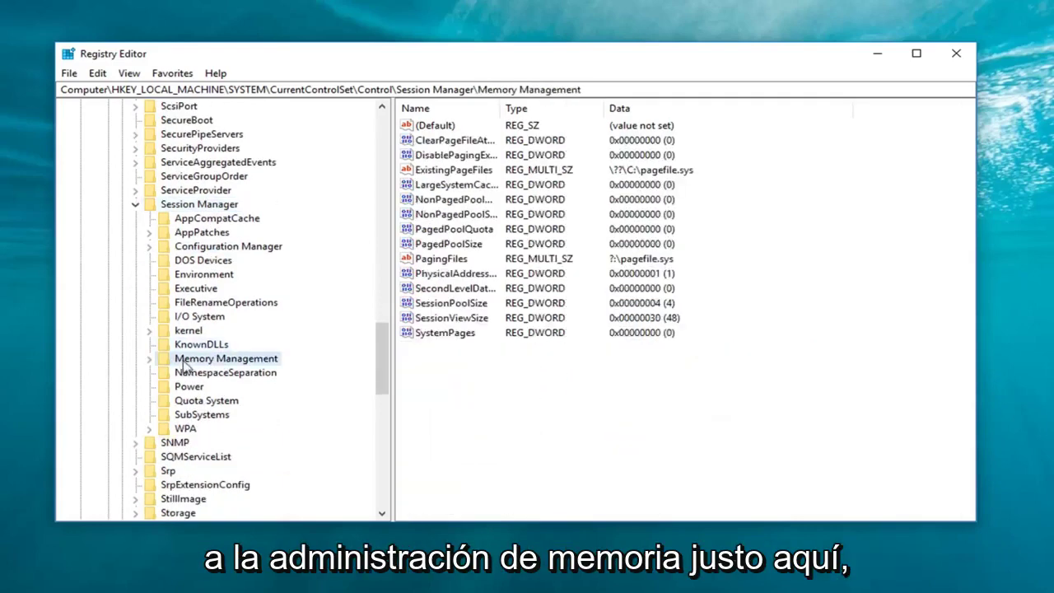
{"action": "left_click", "coordinate": [150, 360]}
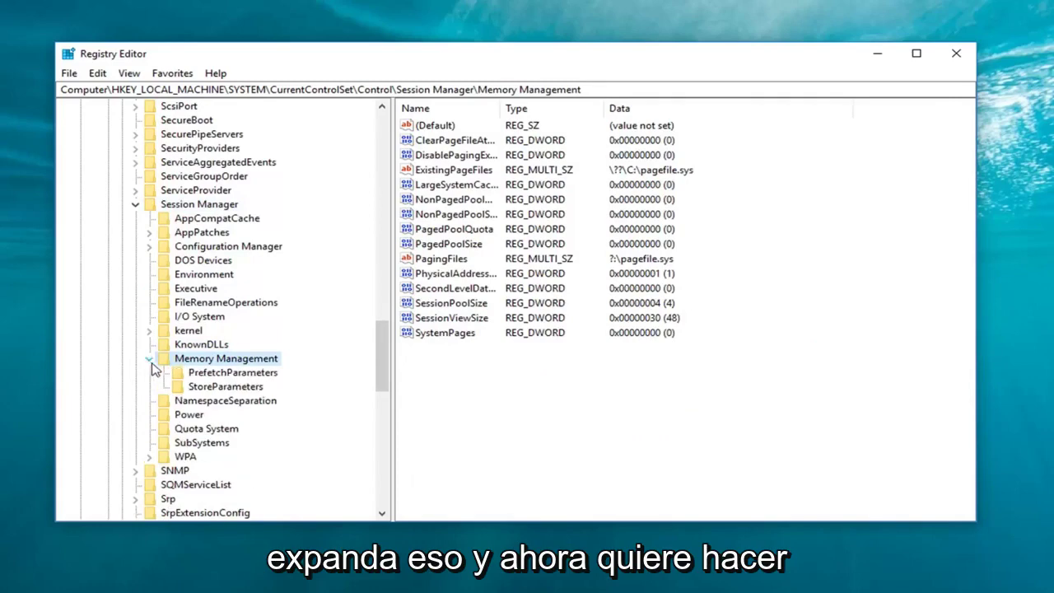
{"action": "left_click", "coordinate": [208, 375]}
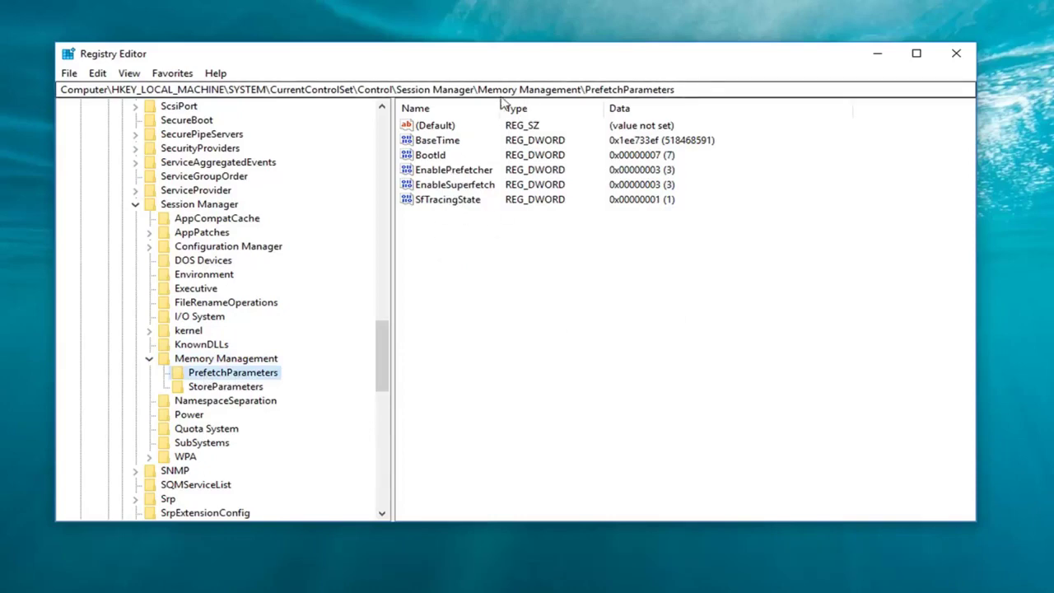
{"action": "left_click_drag", "start_coordinate": [500, 107], "coordinate": [568, 108]}
- Set the EnablePrefetcher value in the PrefetchParameters key to 2 in hexadecimal and accept the change
{"action": "left_click", "coordinate": [435, 171]}
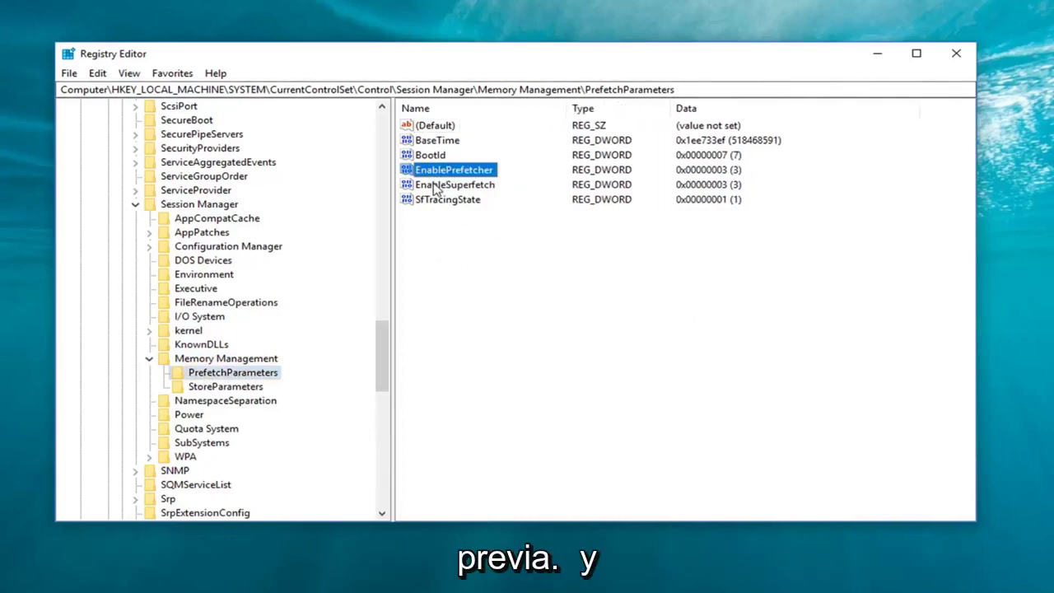
{"action": "left_click", "coordinate": [438, 185]}
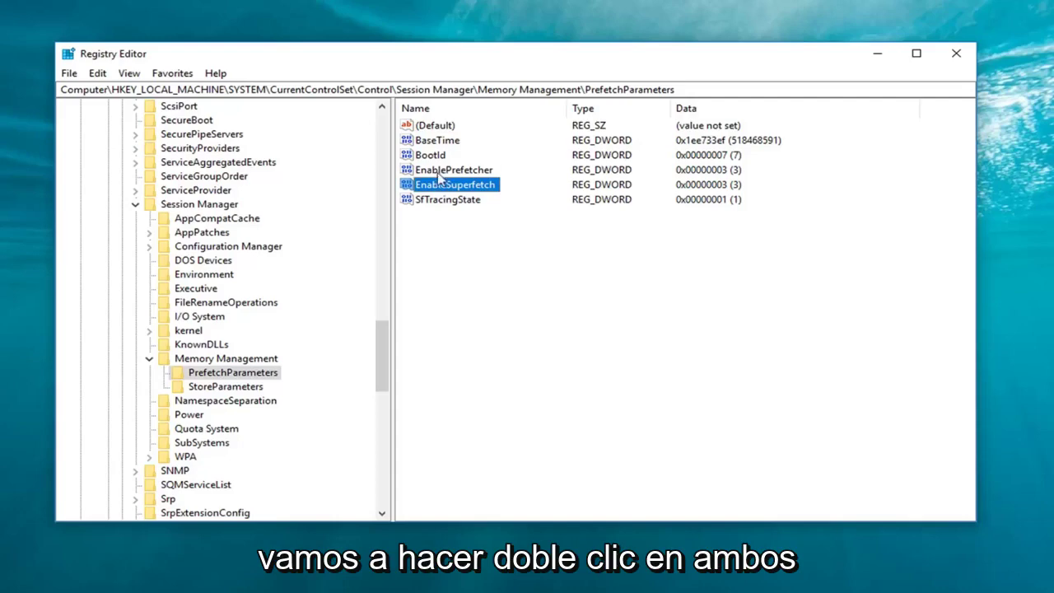
{"action": "left_click", "coordinate": [424, 172]}
{"action": "double_click", "coordinate": [425, 171]}
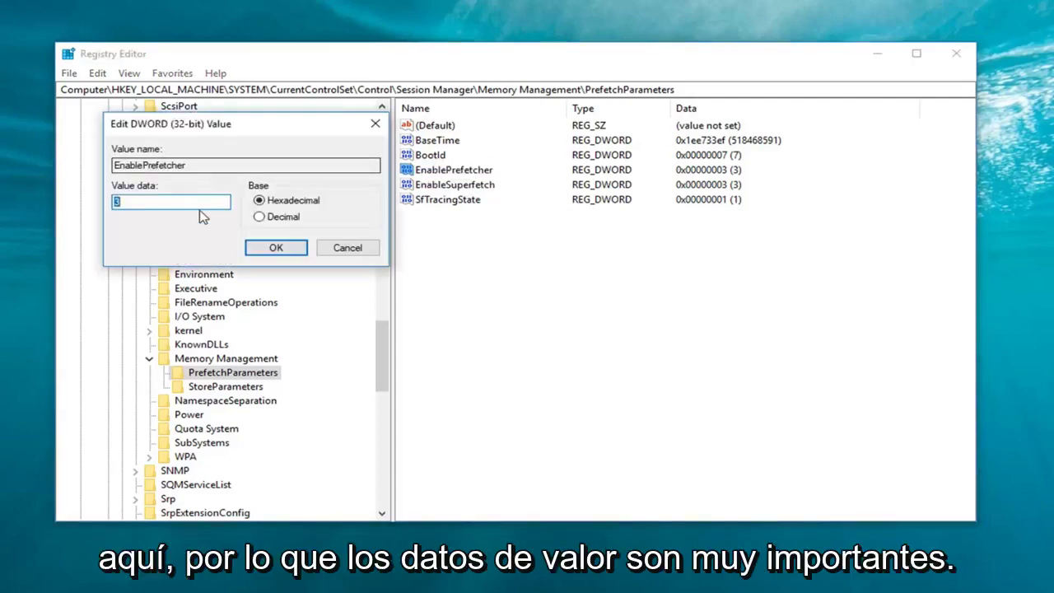
{"action": "left_click", "coordinate": [150, 202]}
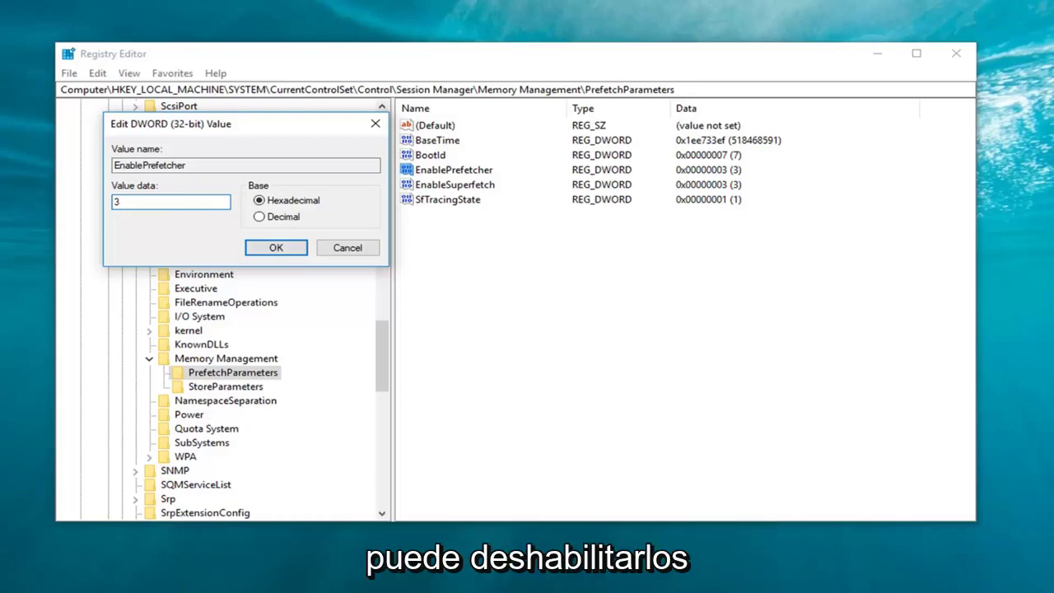
{"action": "key", "text": "shift+Home"}
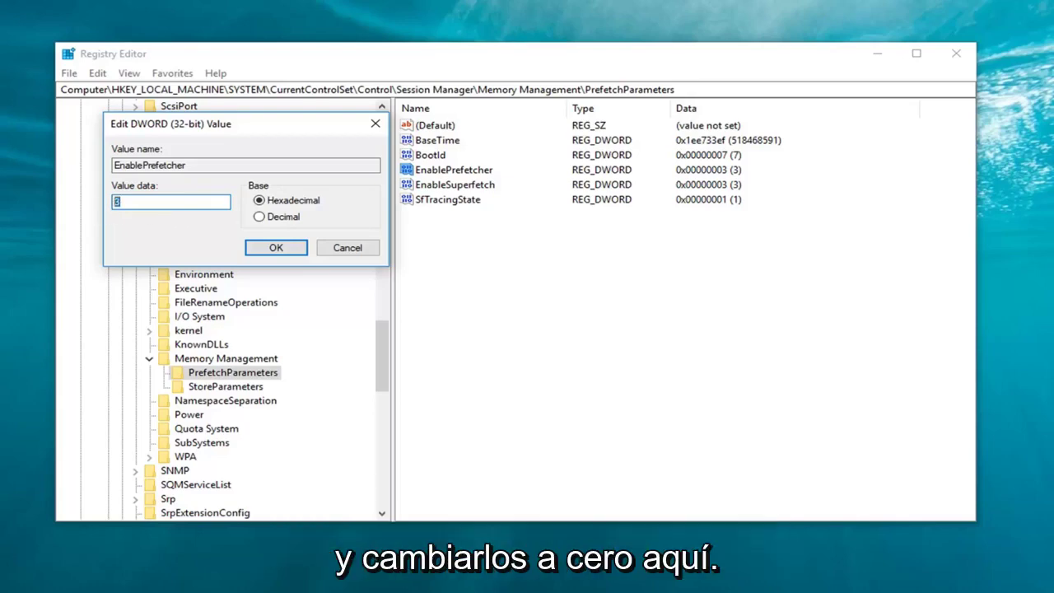
{"action": "key", "text": "End"}
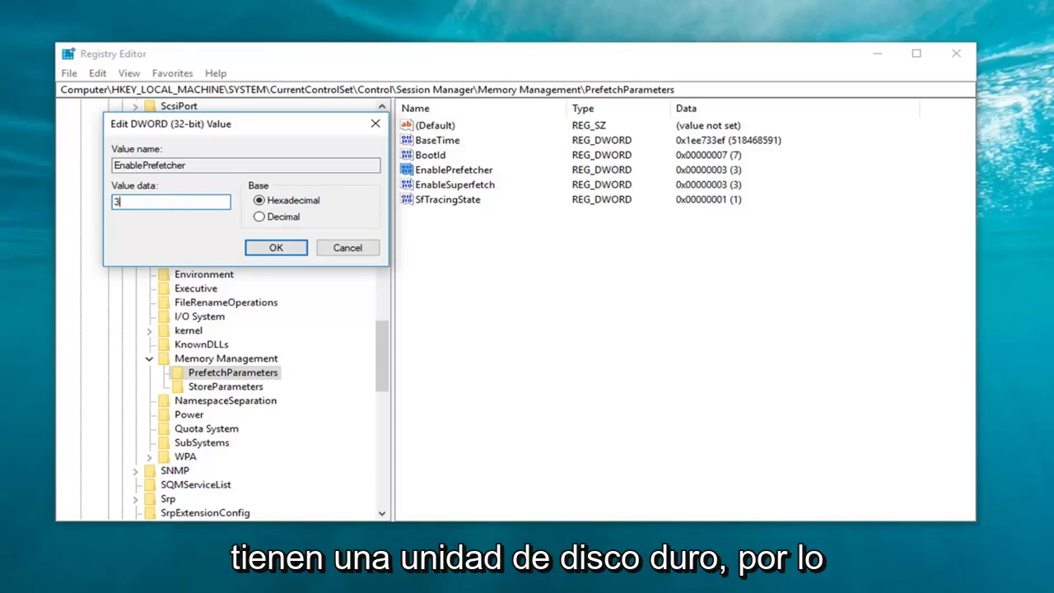
{"action": "key", "text": "shift+Home"}
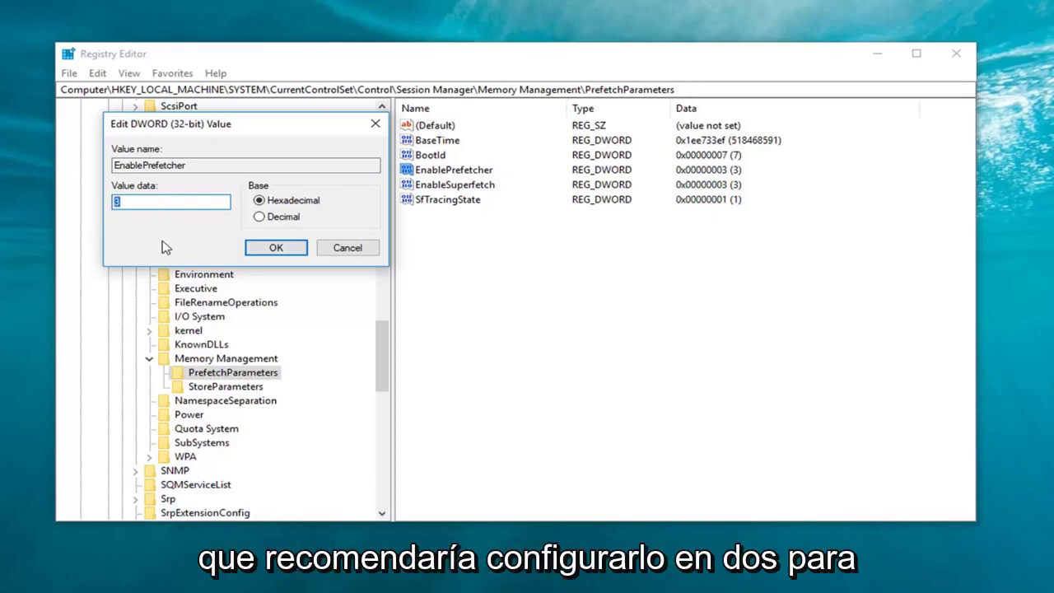
{"action": "type", "text": "2"}
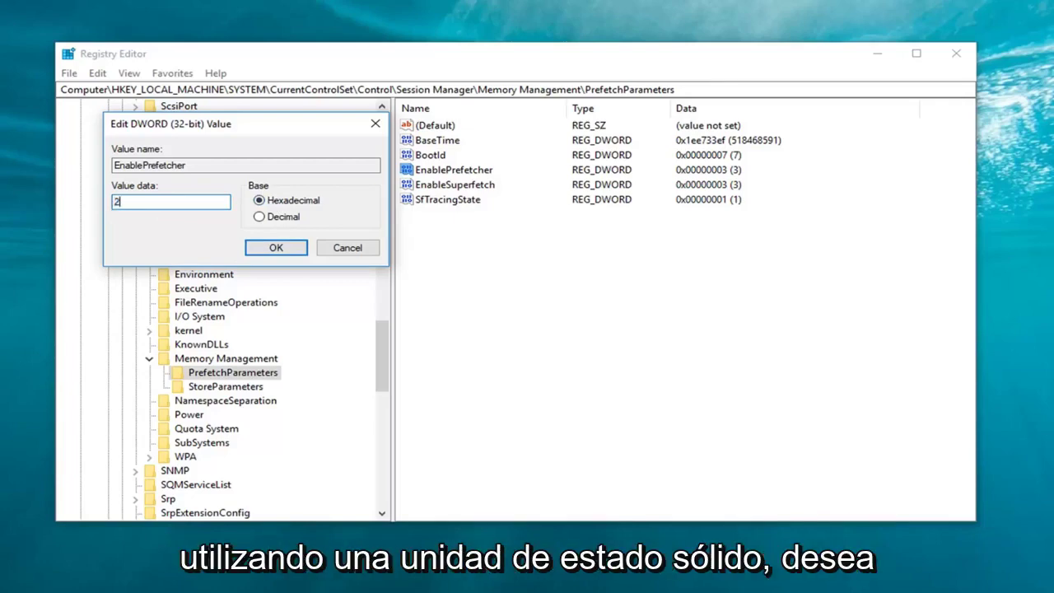
{"action": "left_click", "coordinate": [264, 253]}
- Set the EnableSuperfetch value to 2 in hexadecimal, accept the change and close the Registry Editor
{"action": "double_click", "coordinate": [474, 186]}
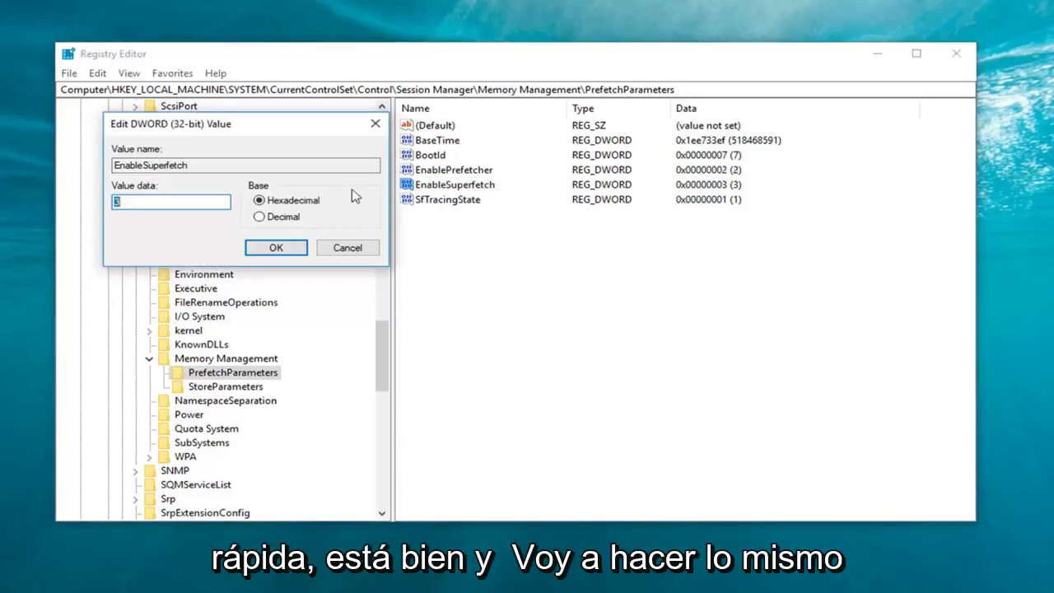
{"action": "type", "text": "2"}
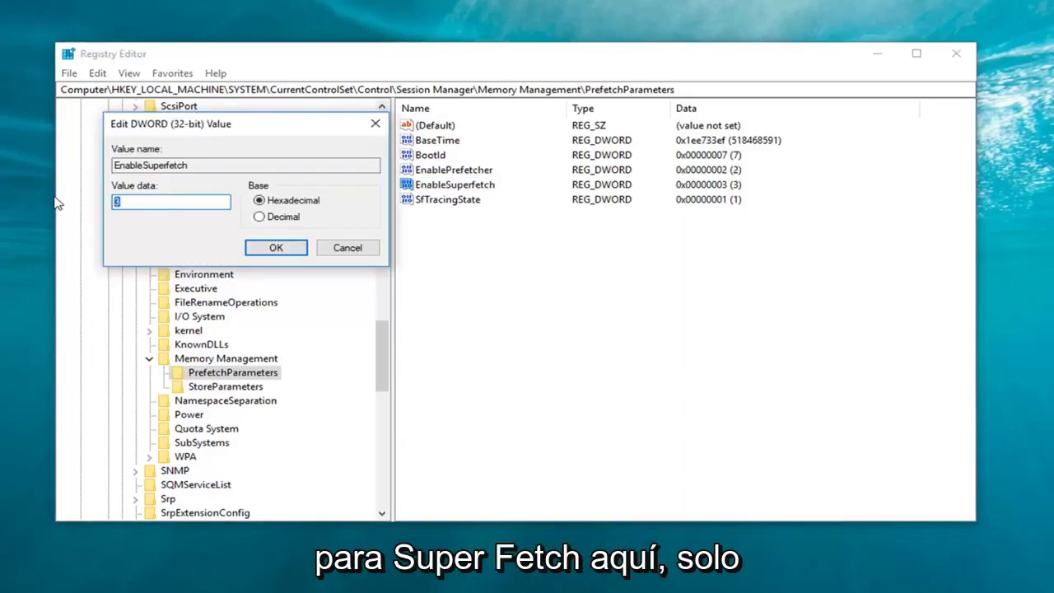
{"action": "type", "text": "2"}
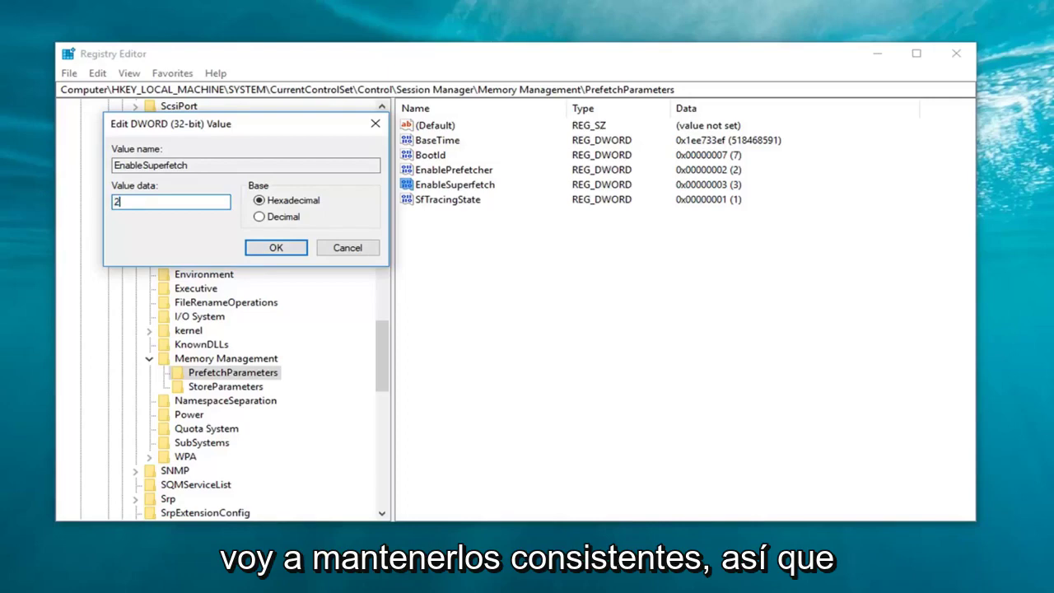
{"action": "left_click", "coordinate": [278, 251]}
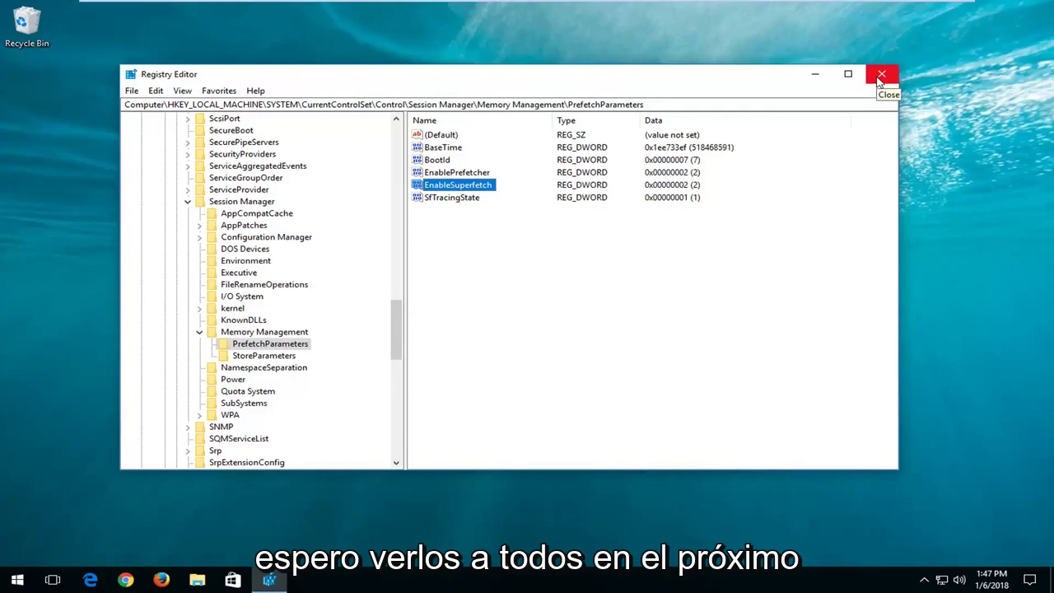
{"action": "left_click", "coordinate": [880, 80]}
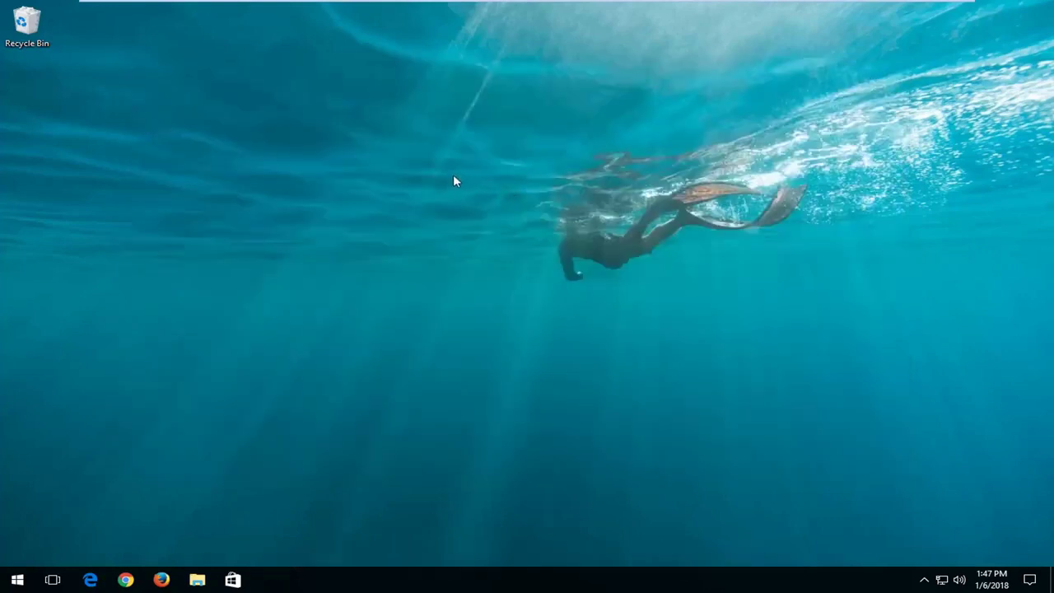